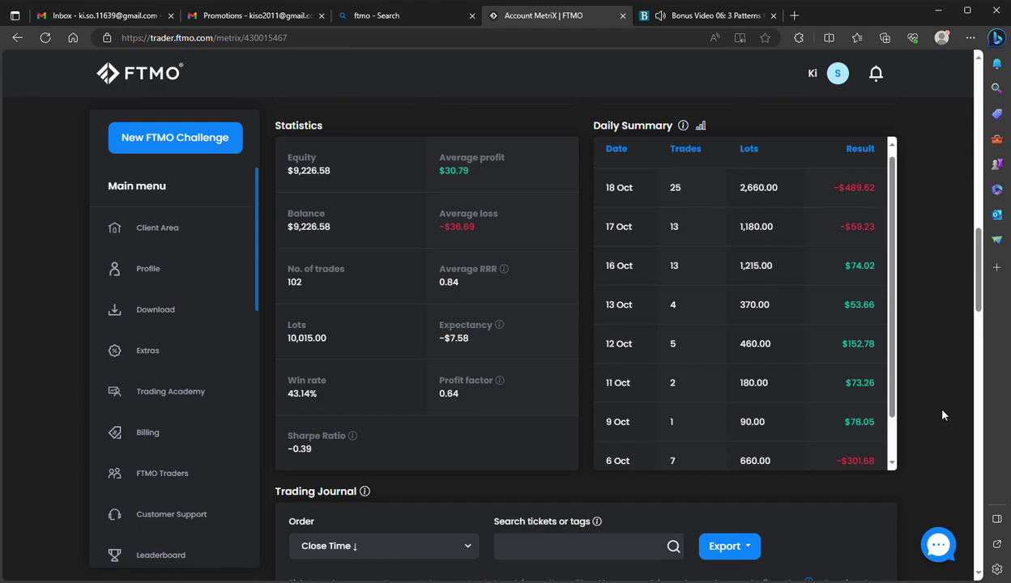
drag(898, 404, 896, 456)
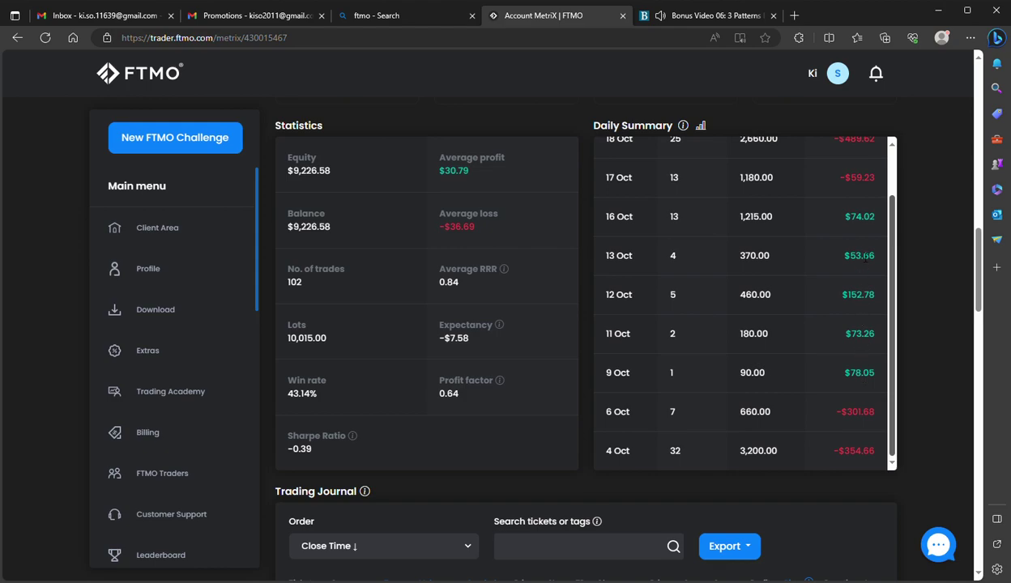
scroll(887, 233, up, 1)
scroll(894, 237, up, 1)
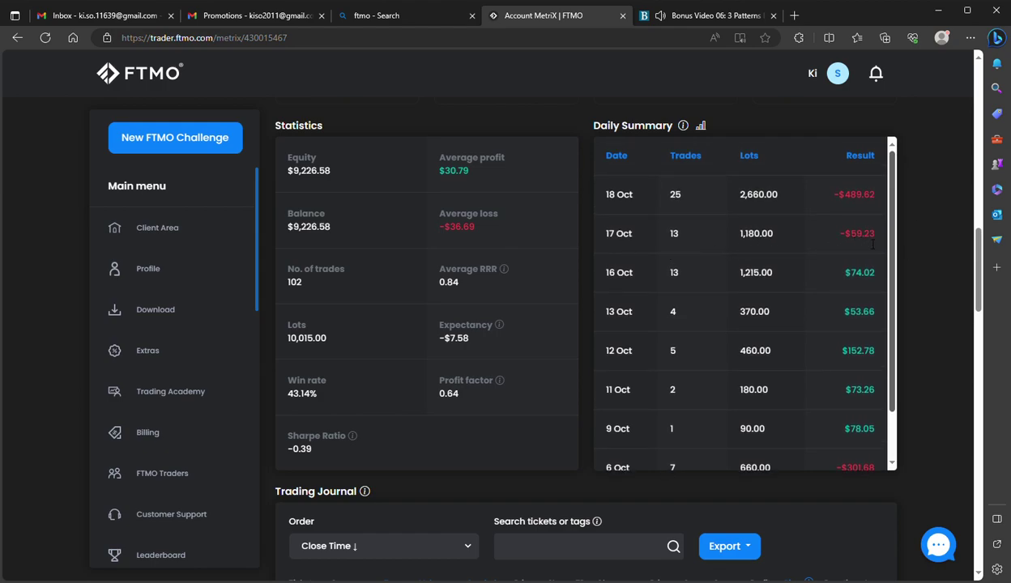
Highlight the -$59.23 (17 Oct) and -$489.62 (18 Oct) Daily Summary results.
drag(851, 239, 881, 235)
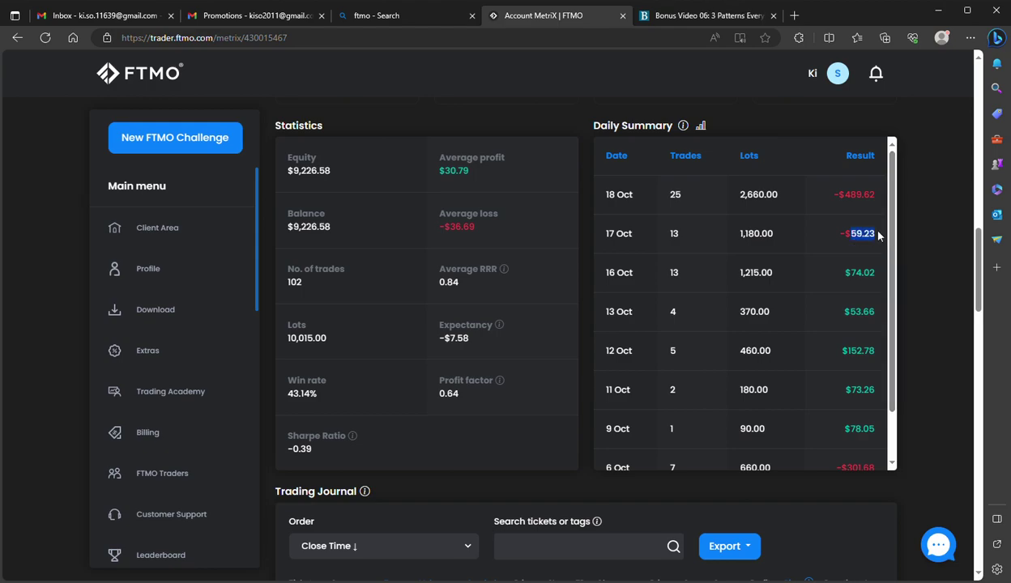
double_click(848, 198)
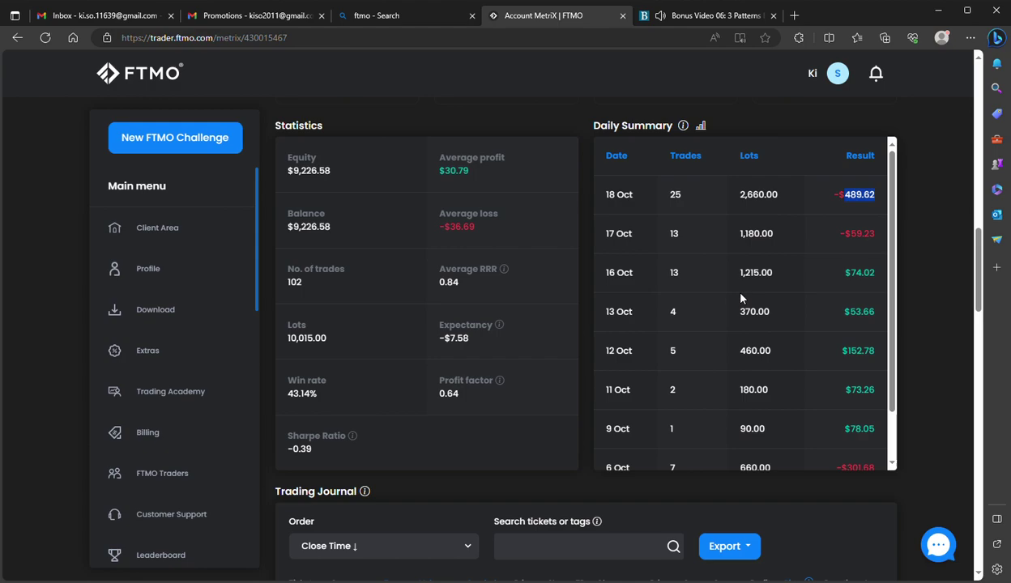
scroll(911, 392, down, 2)
scroll(918, 390, down, 3)
scroll(917, 390, down, 2)
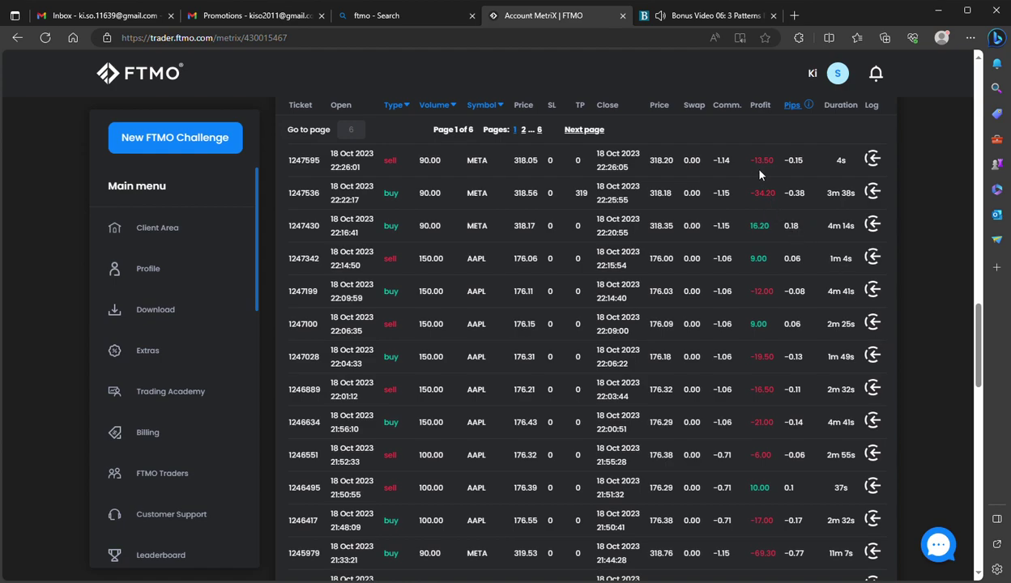
Highlight the Trading Journal losses -13.50, -34.20, -19.50 and -21.00.
drag(749, 161, 777, 164)
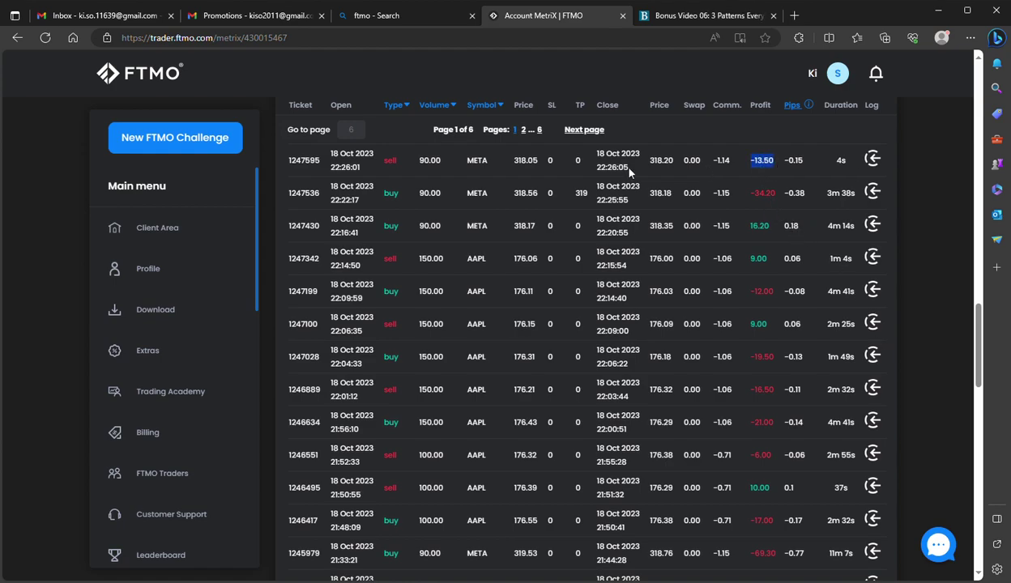
drag(750, 193, 813, 202)
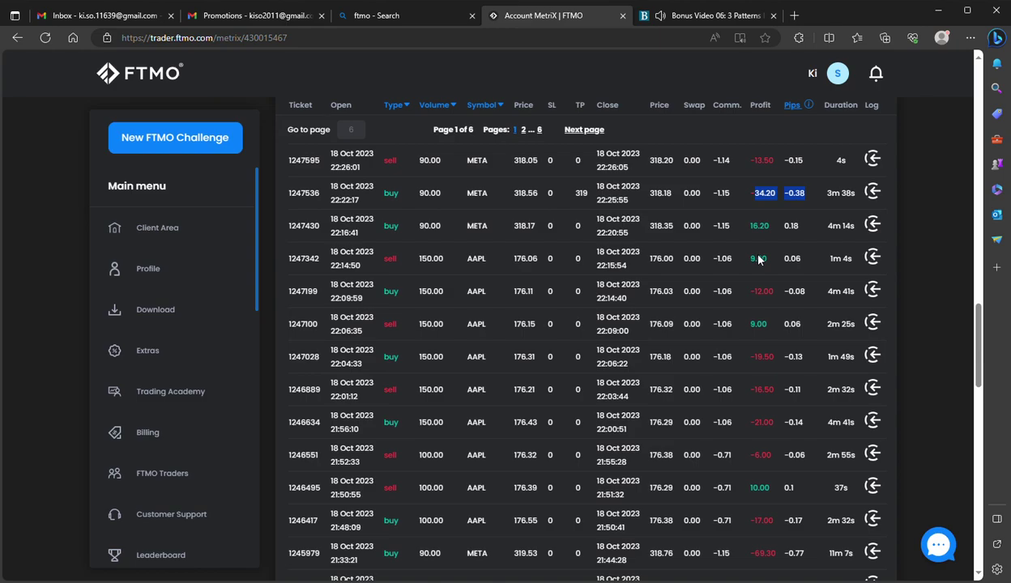
drag(750, 291, 784, 293)
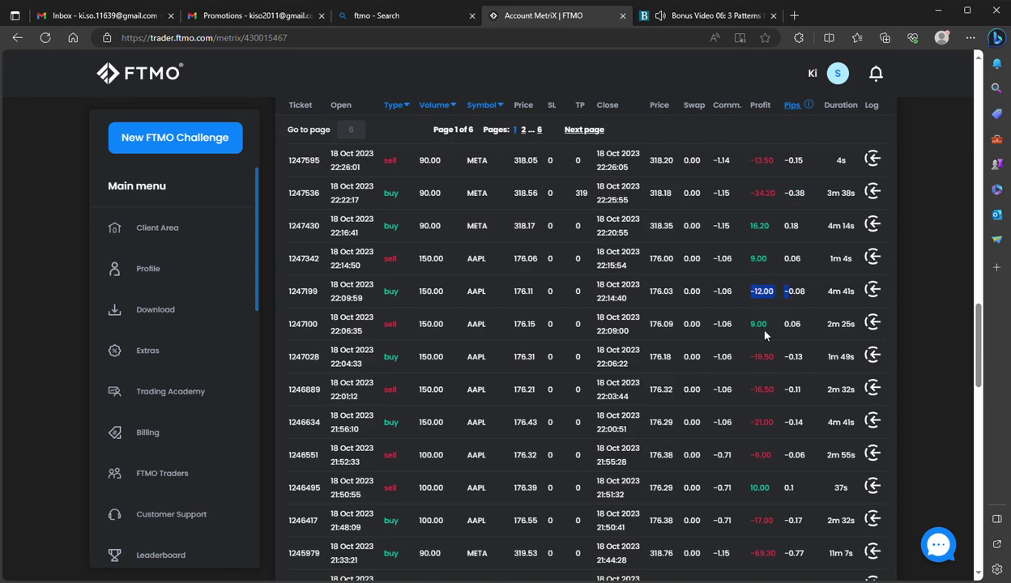
scroll(765, 301, down, 2)
drag(750, 198, 803, 208)
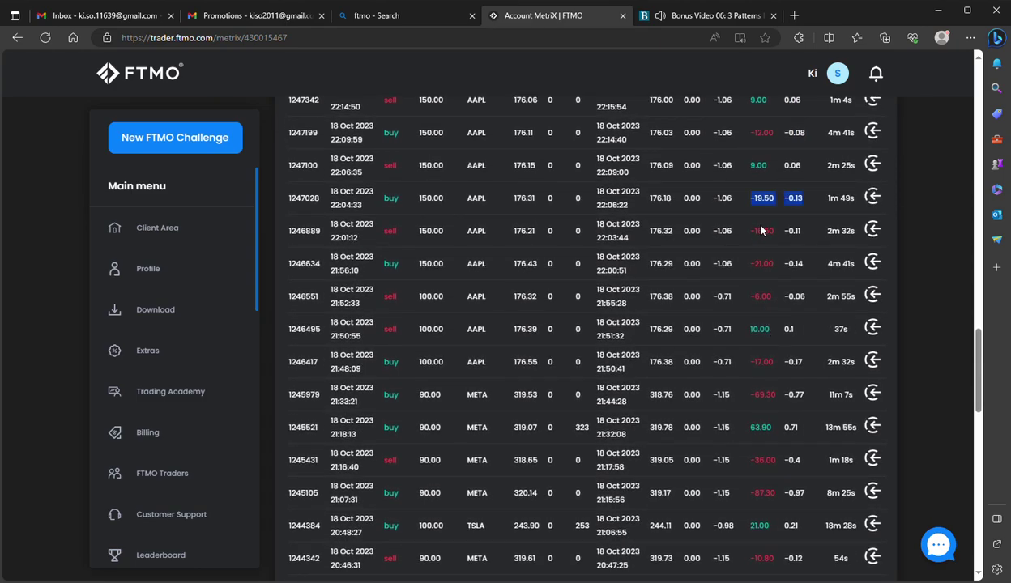
mouse_move(743, 261)
mouse_down()
mouse_move(793, 274)
mouse_move(794, 298)
mouse_up()
scroll(772, 324, down, 2)
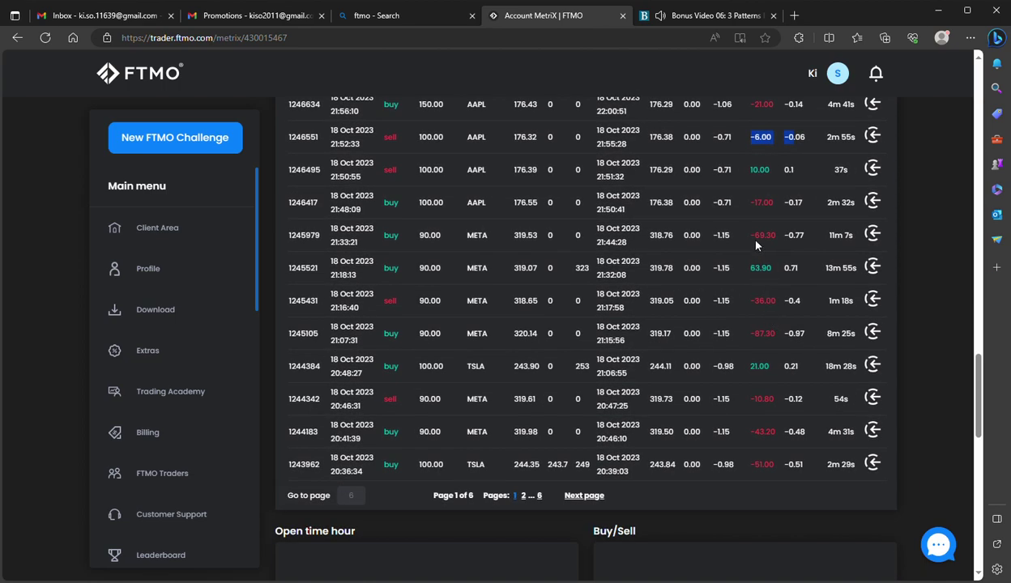
Highlight the journal losses -69.30, -87.30, -43.20 and -51.00, ending at ticket 1243962.
drag(756, 237, 804, 238)
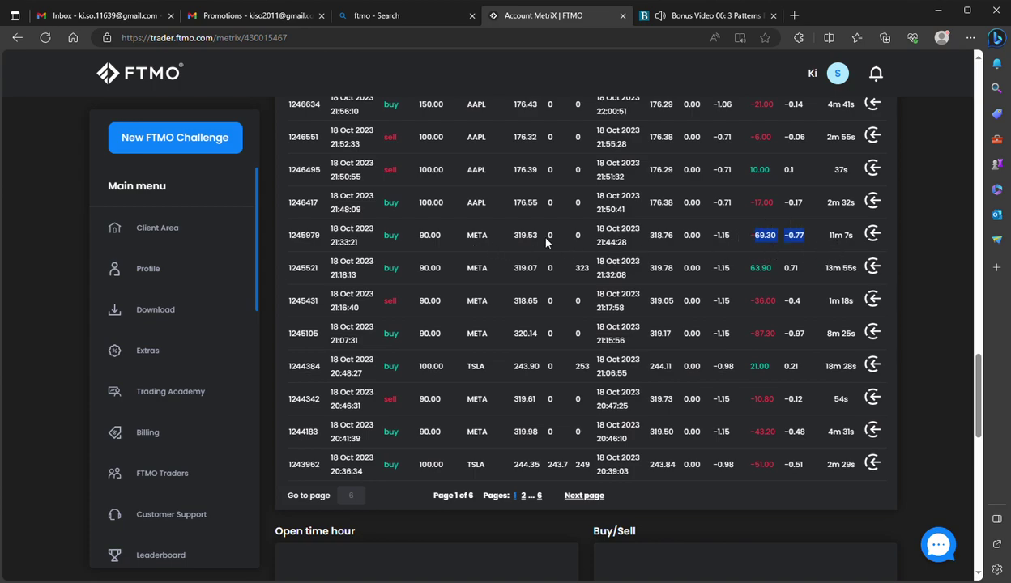
double_click(762, 336)
double_click(761, 432)
double_click(765, 466)
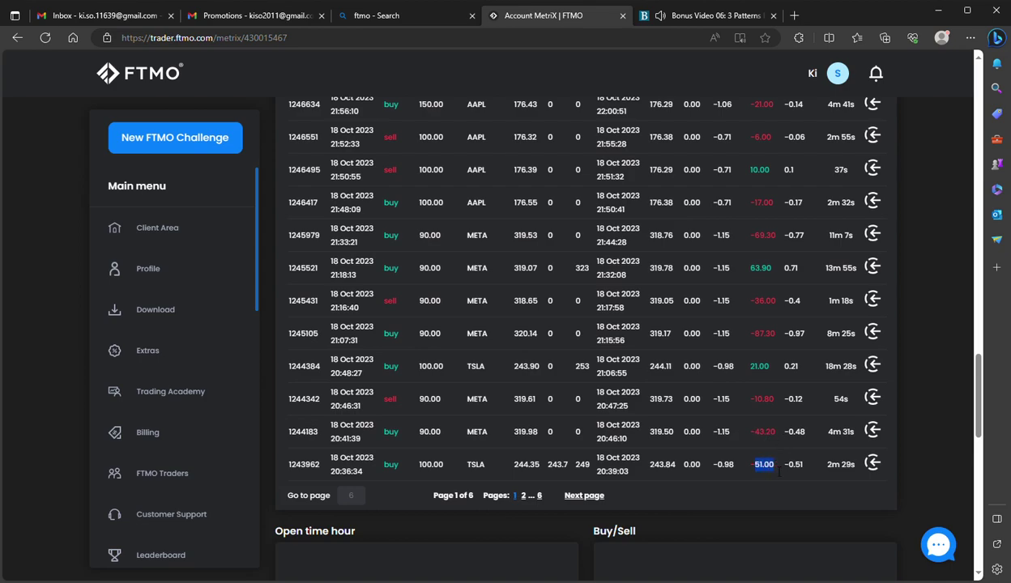